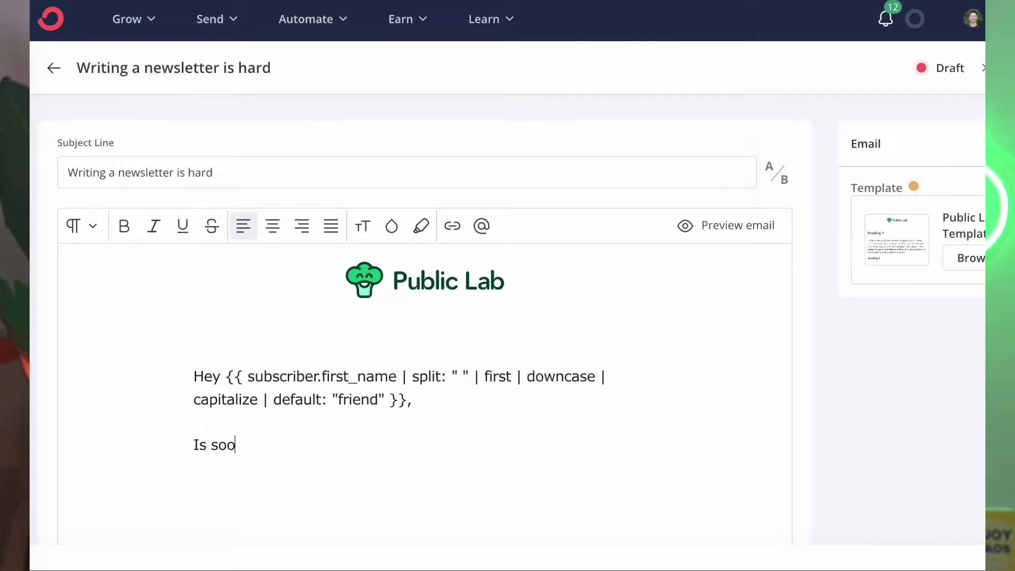
- Bring up AudioPen's notes list with saved cards like 'Reviving Twitter's Creative Spark'
type("oooo hard")
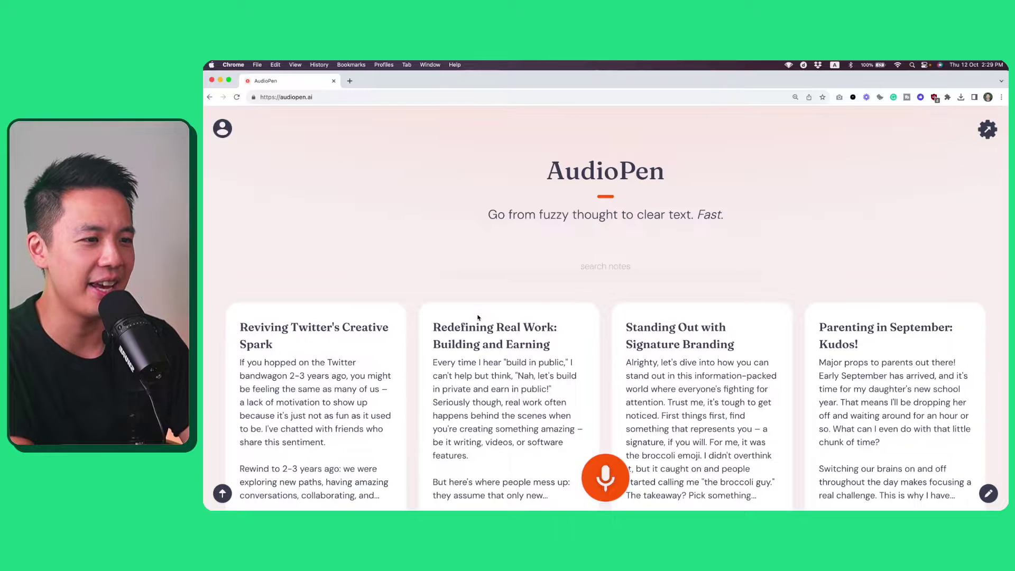
- Record a spoken idea and stop it so AudioPen writes 'Building in Public: Engaging Community'
scroll(477, 317, "down", 8)
scroll(628, 435, "up", 8)
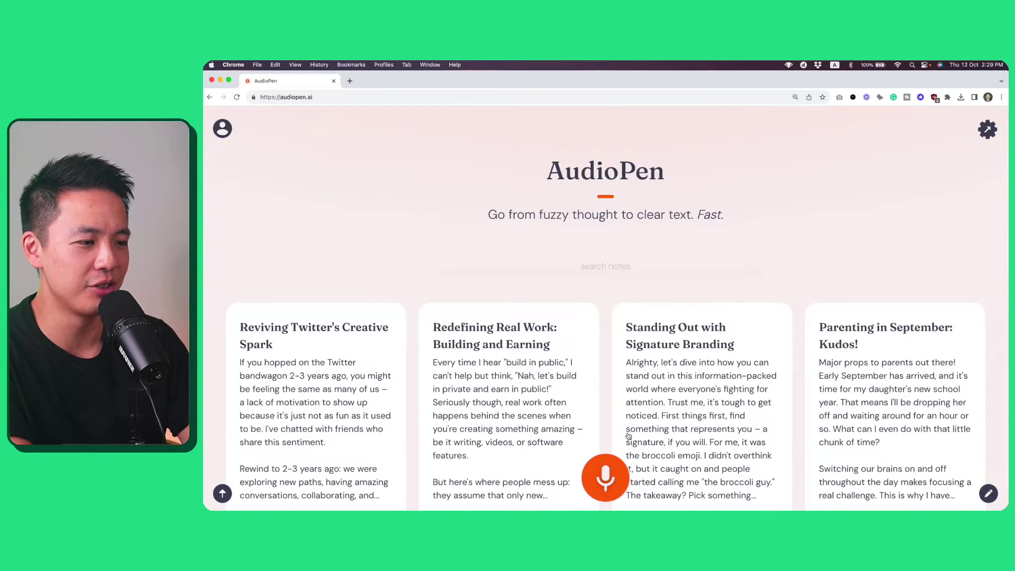
left_click(610, 482)
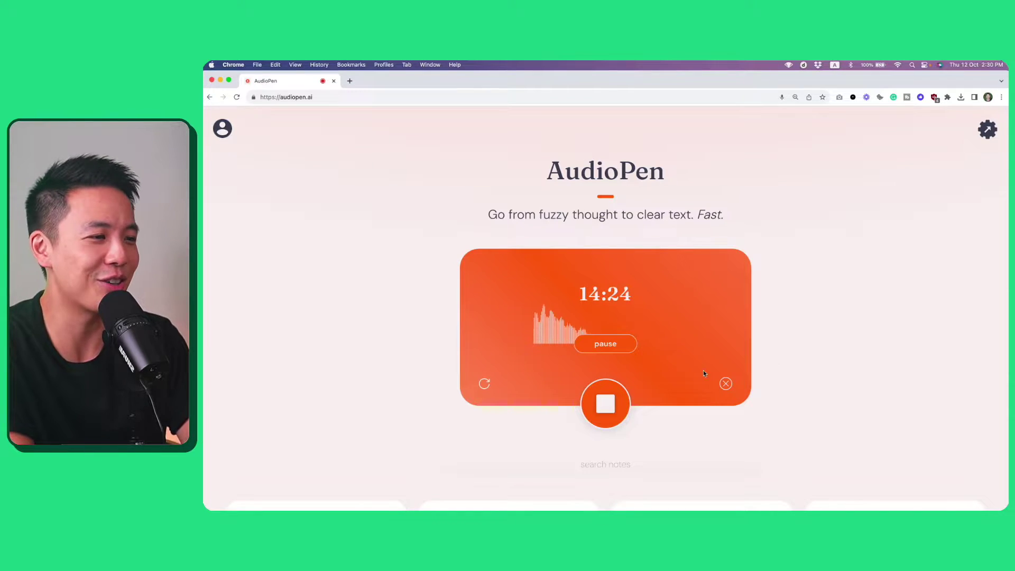
key("space")
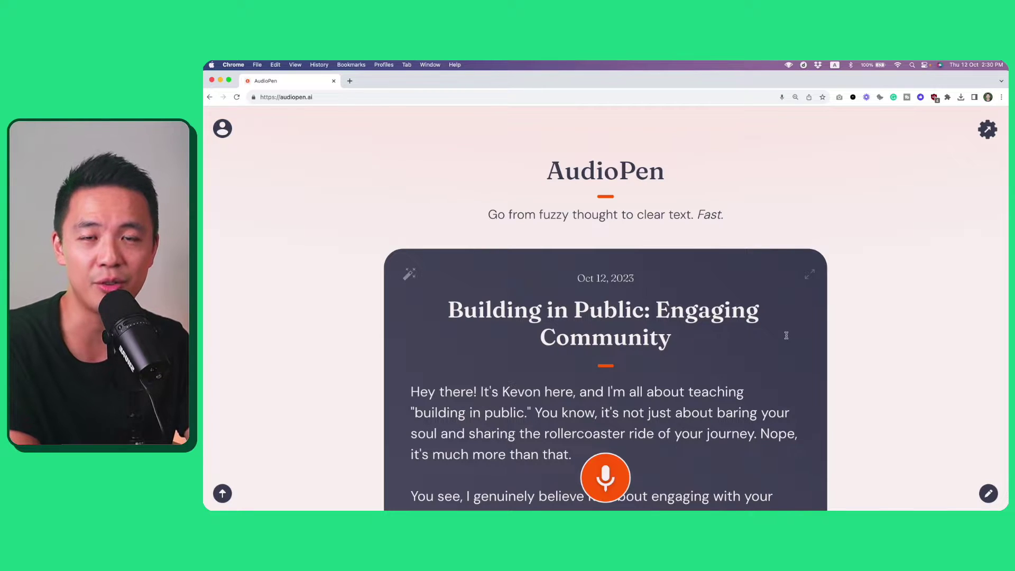
scroll(456, 213, "down", 2)
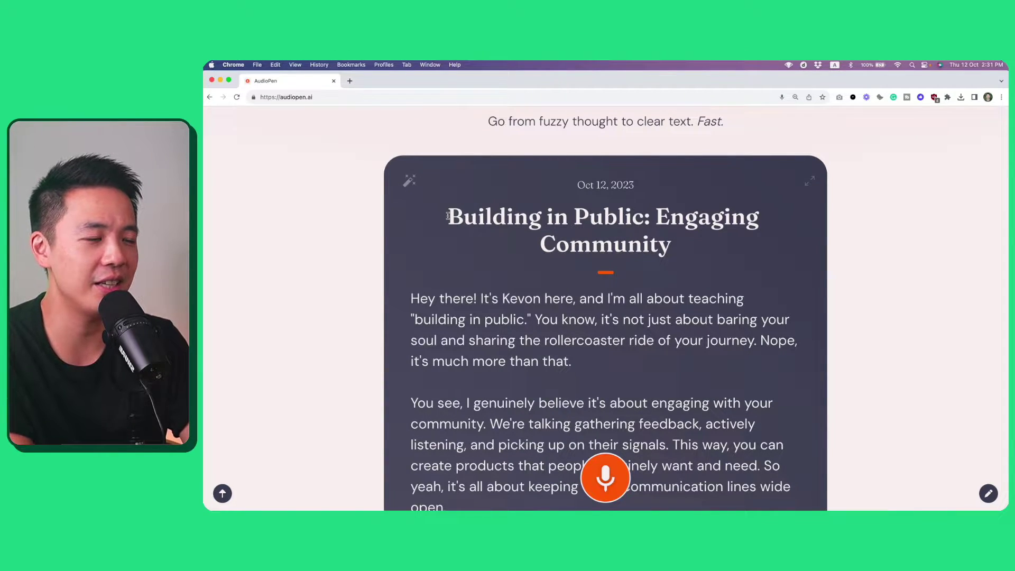
left_click_drag(447, 215, 705, 235)
left_click(709, 235)
scroll(457, 200, "down", 2)
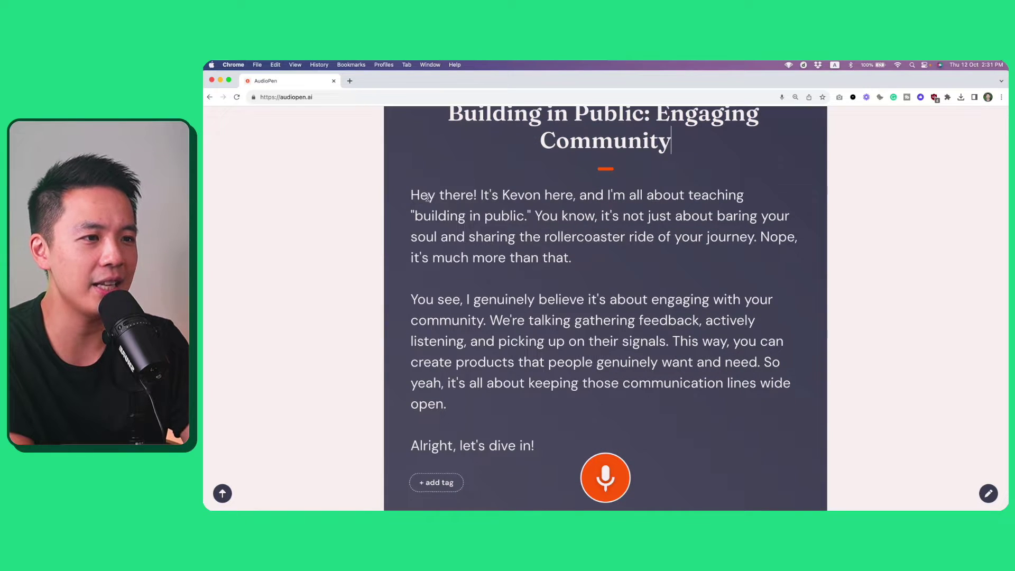
left_click_drag(457, 206, 664, 263)
left_click(620, 254)
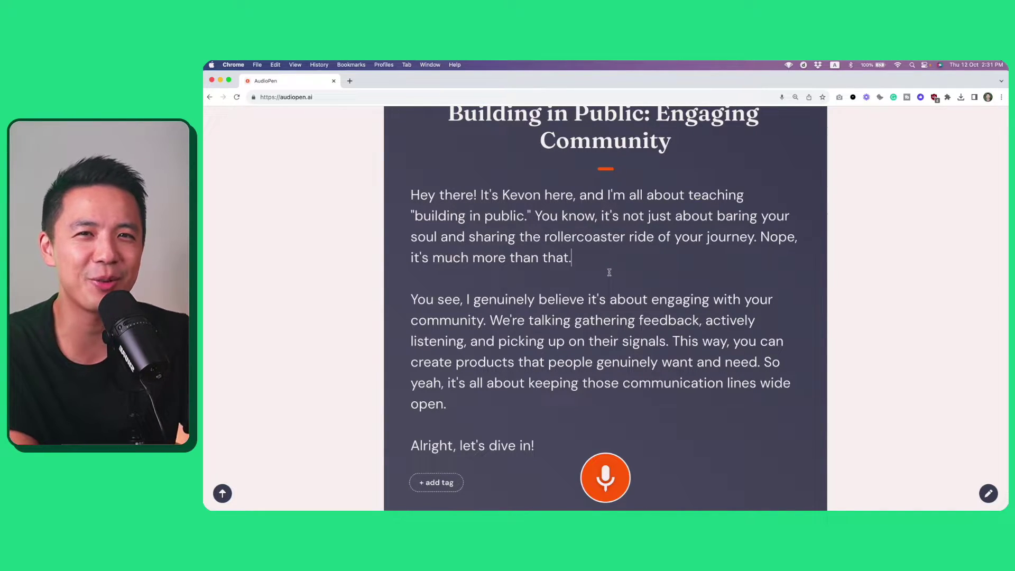
left_click_drag(448, 300, 696, 312)
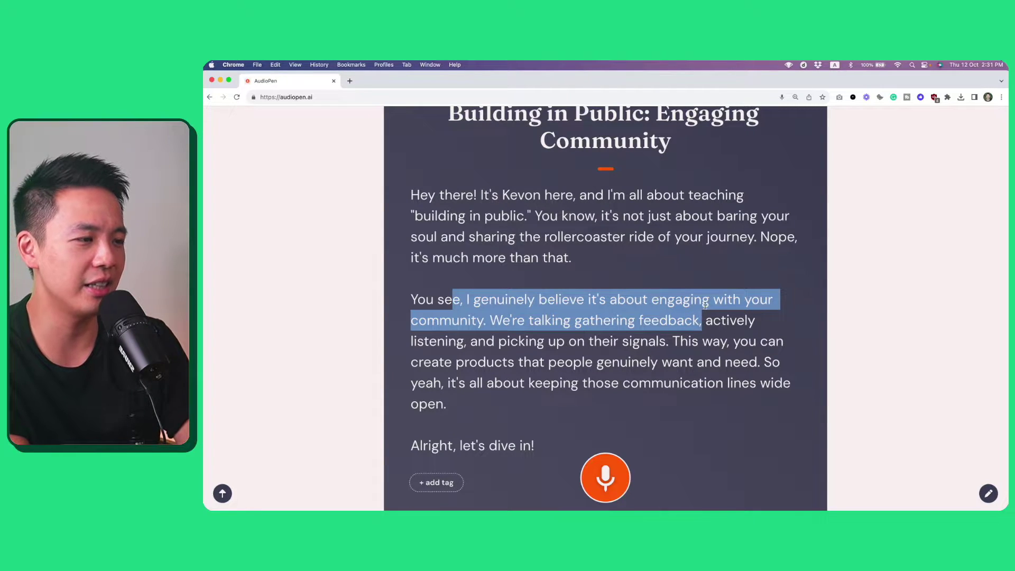
left_click_drag(619, 321, 671, 323)
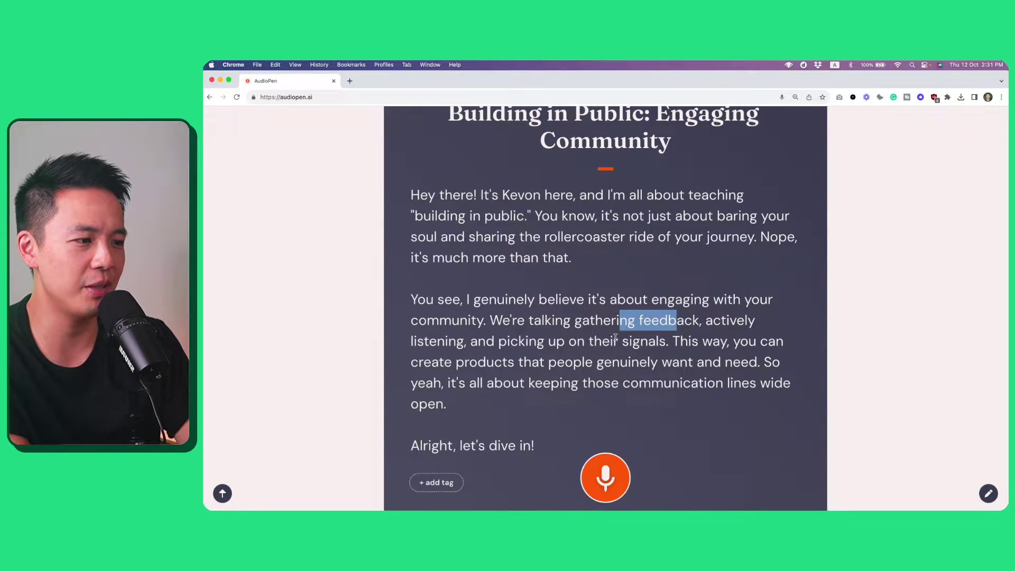
left_click_drag(546, 441, 449, 443)
left_click(566, 401)
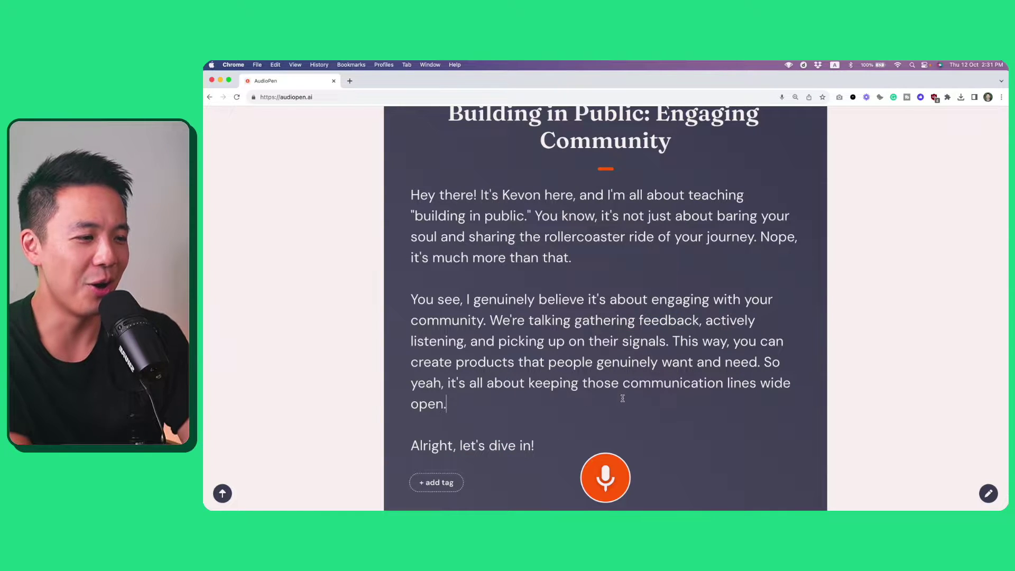
scroll(657, 374, "up", 1)
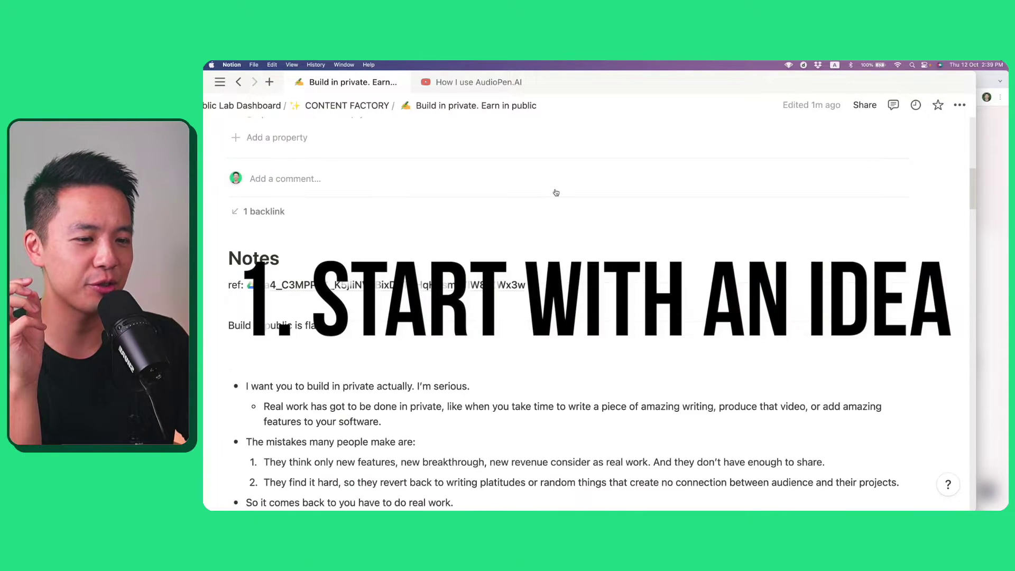
scroll(489, 174, "down", 4)
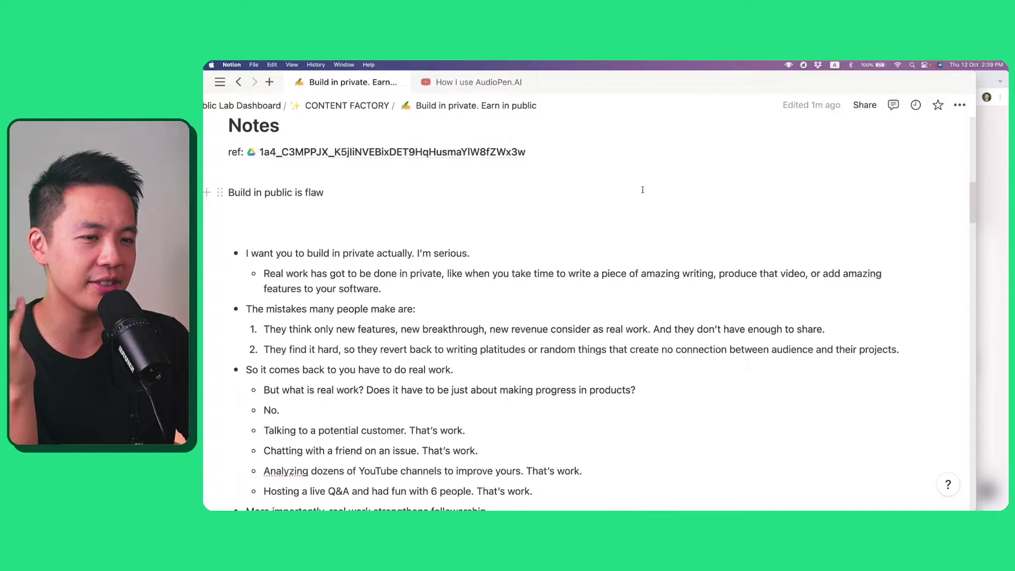
scroll(582, 238, "down", 1)
left_click(532, 279)
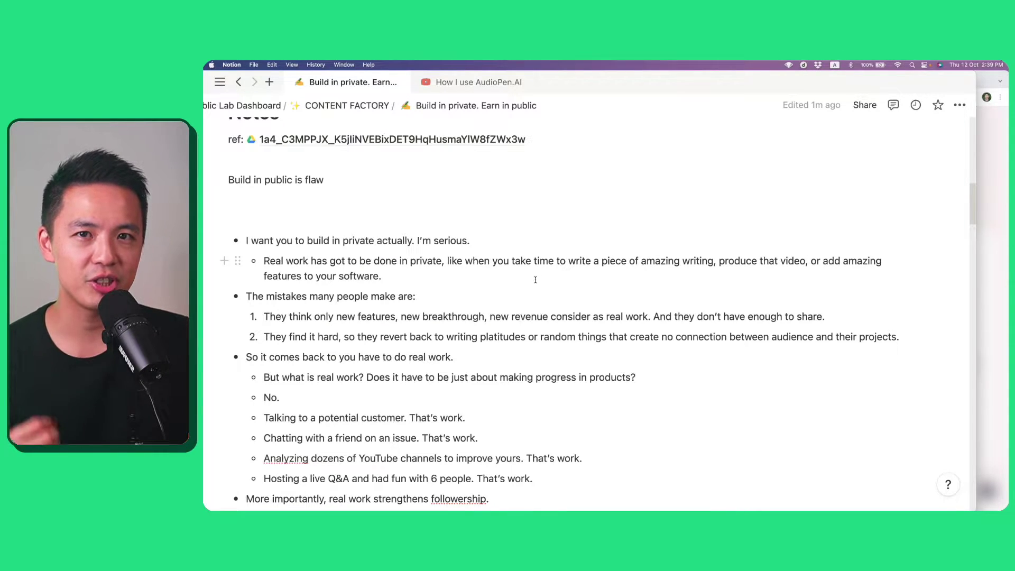
left_click(532, 275)
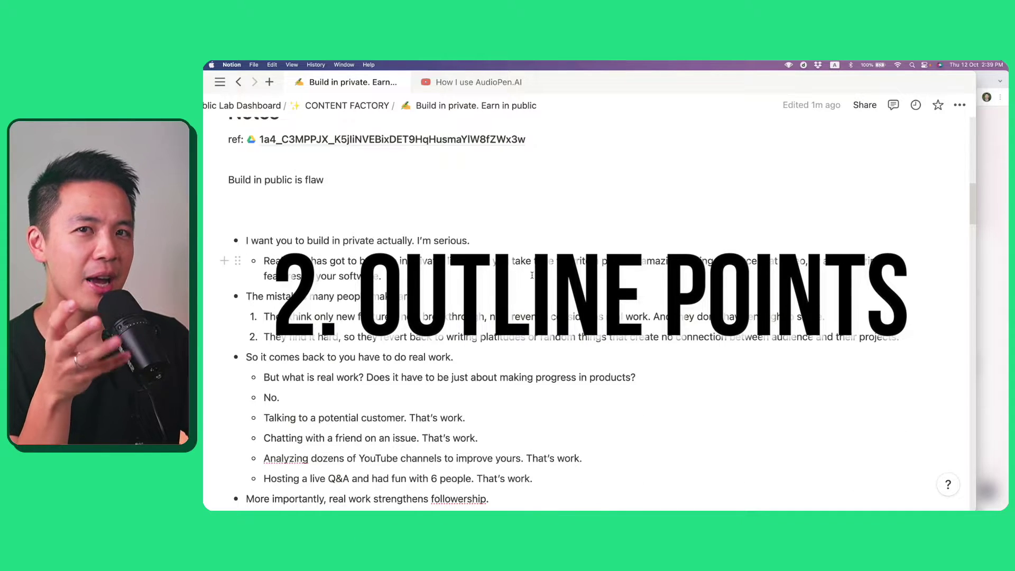
scroll(532, 275, "down", 5)
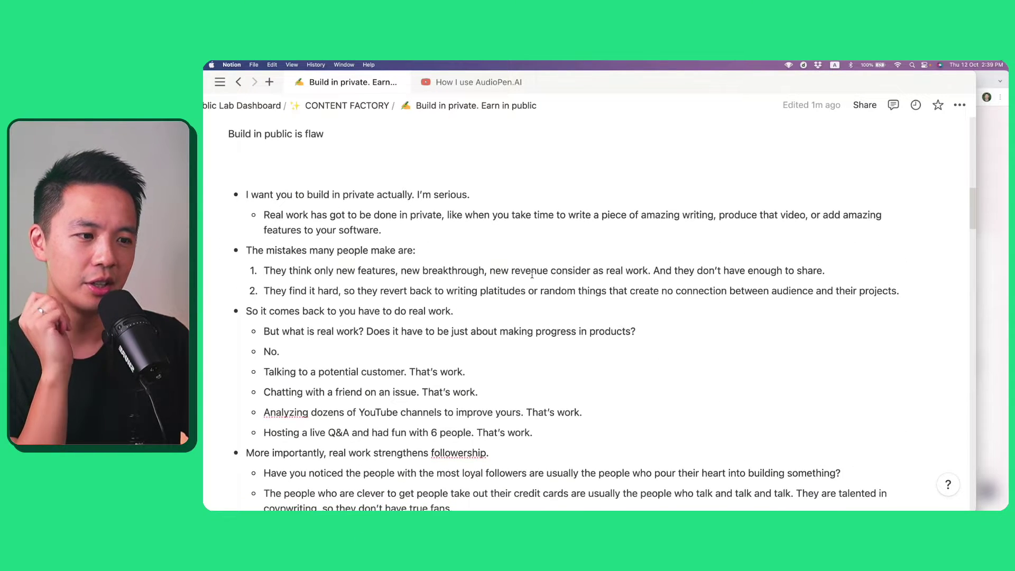
scroll(393, 233, "down", 2)
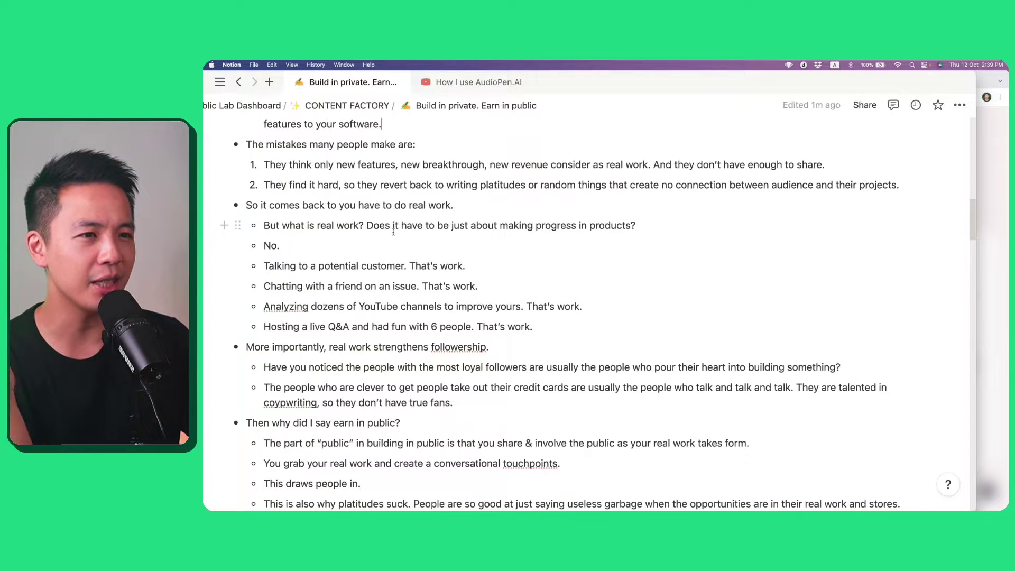
scroll(393, 233, "down", 3)
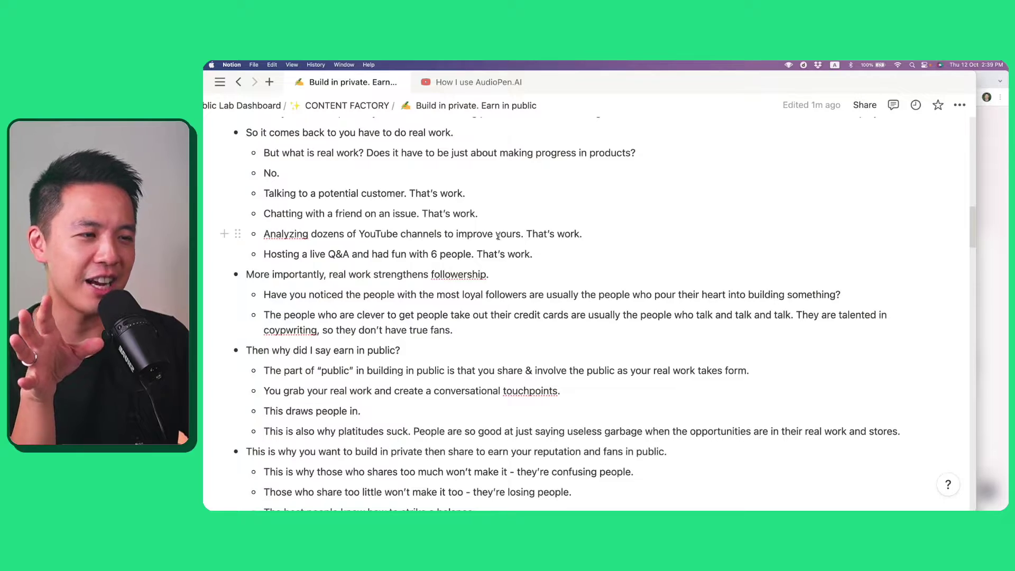
scroll(497, 237, "down", 20)
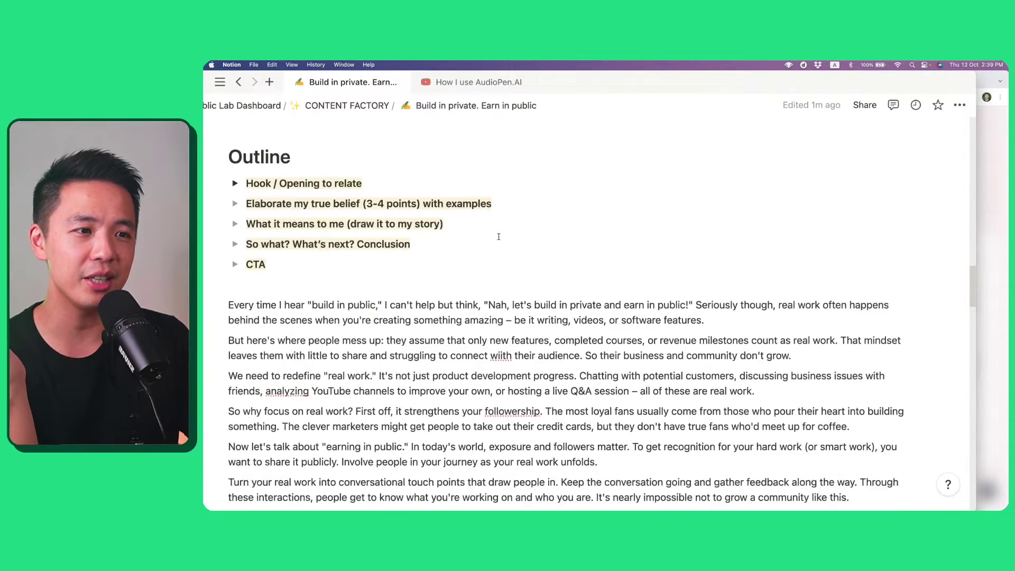
scroll(498, 236, "up", 10)
scroll(497, 235, "down", 14)
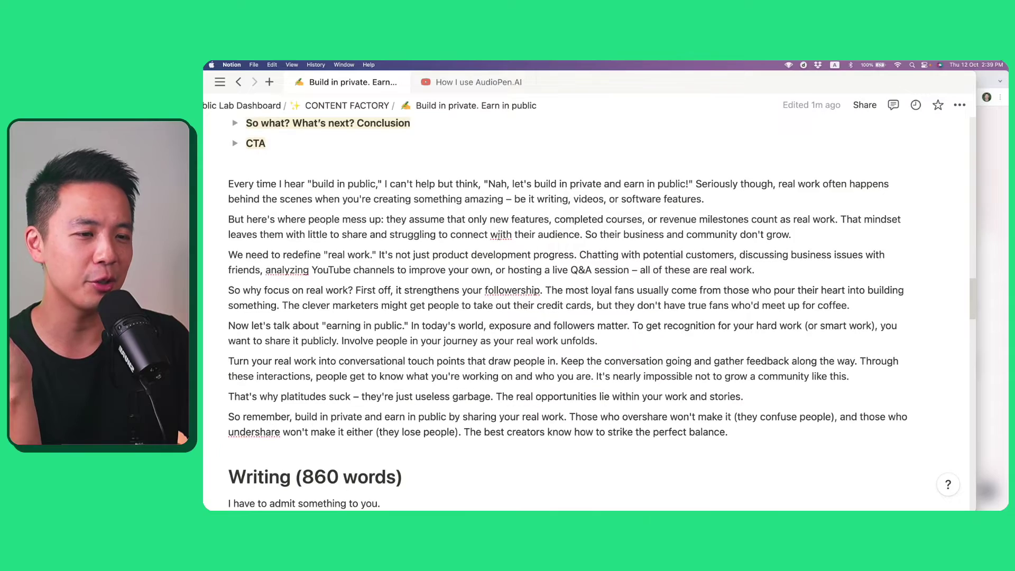
scroll(498, 235, "down", 1)
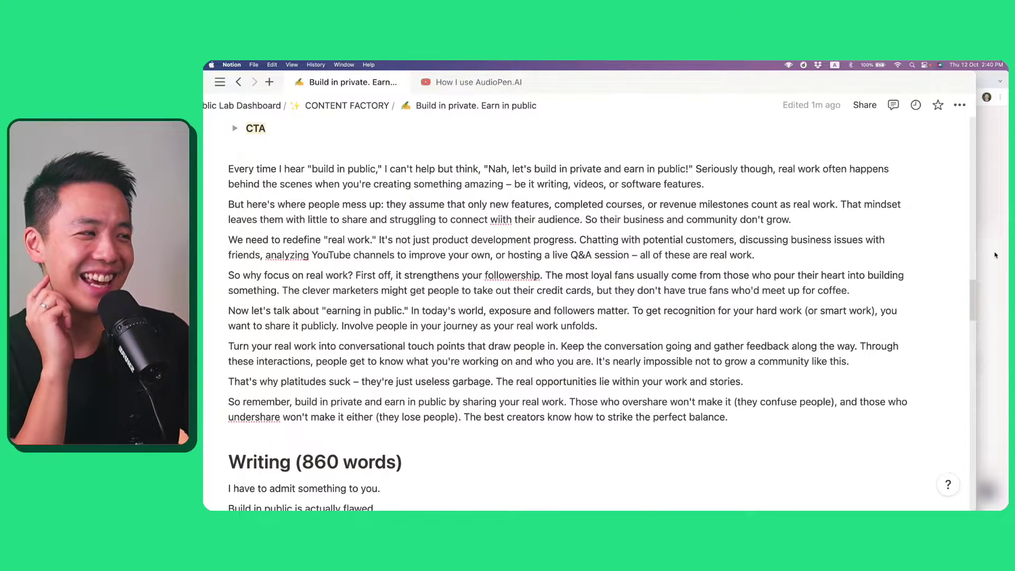
left_click(994, 255)
scroll(628, 232, "down", 10)
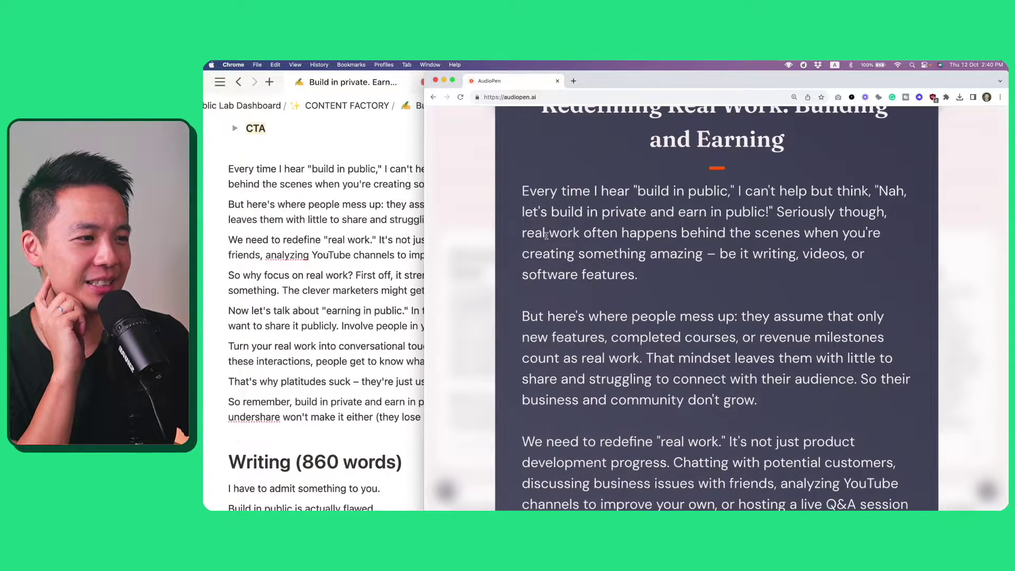
scroll(630, 236, "down", 10)
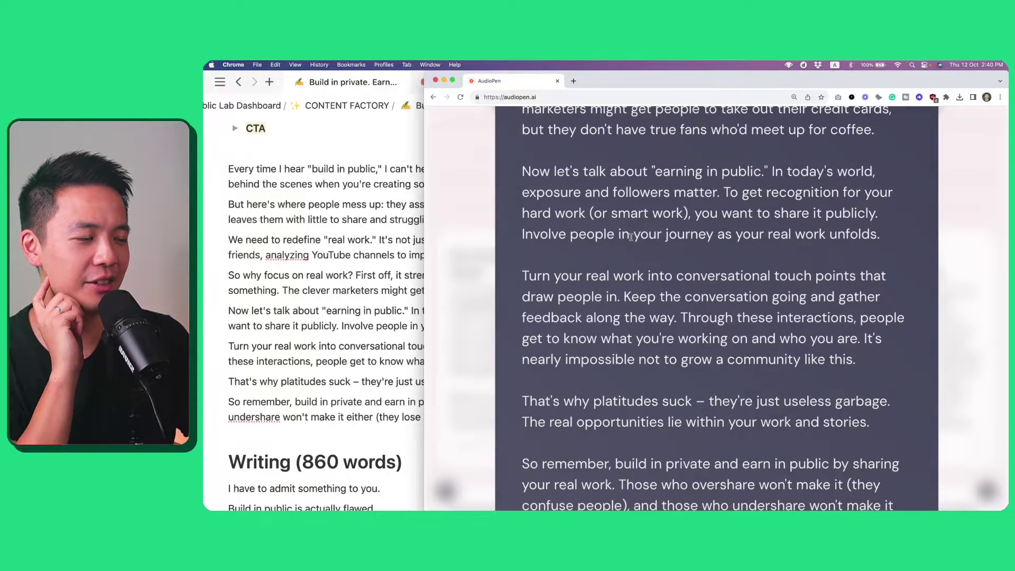
scroll(765, 299, "down", 8)
left_click_drag(229, 168, 759, 418)
scroll(759, 394, "down", 5)
scroll(758, 394, "down", 1)
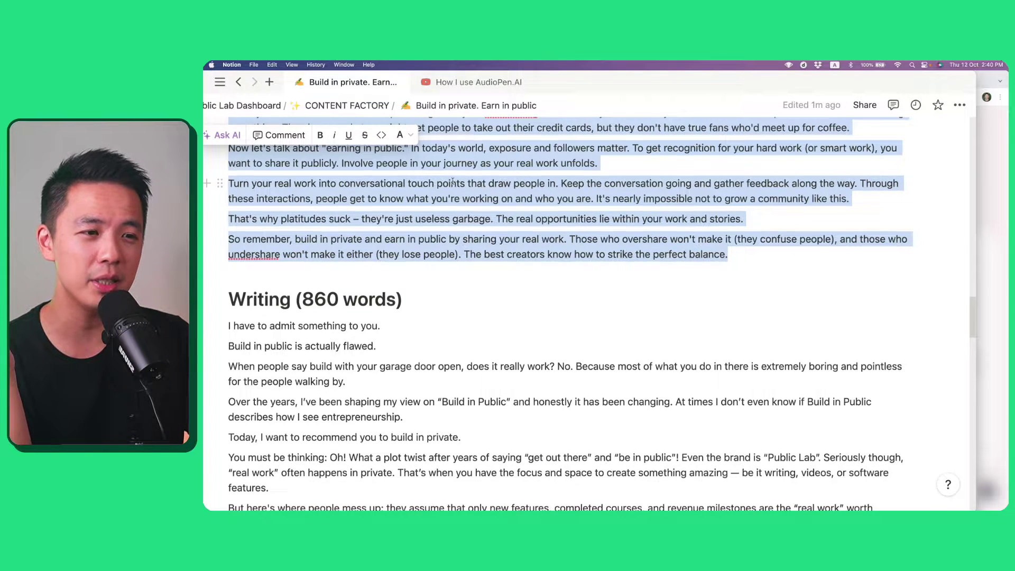
- Review the Notion draft by selecting the Writing section and the 'What about' bullet list
scroll(273, 206, "down", 5)
left_click_drag(226, 202, 817, 288)
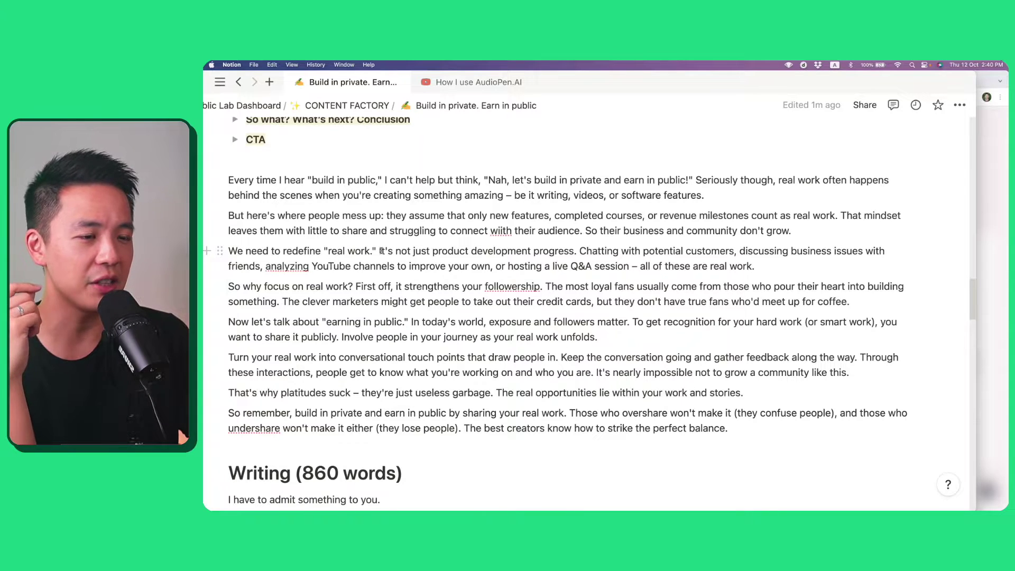
scroll(317, 250, "down", 10)
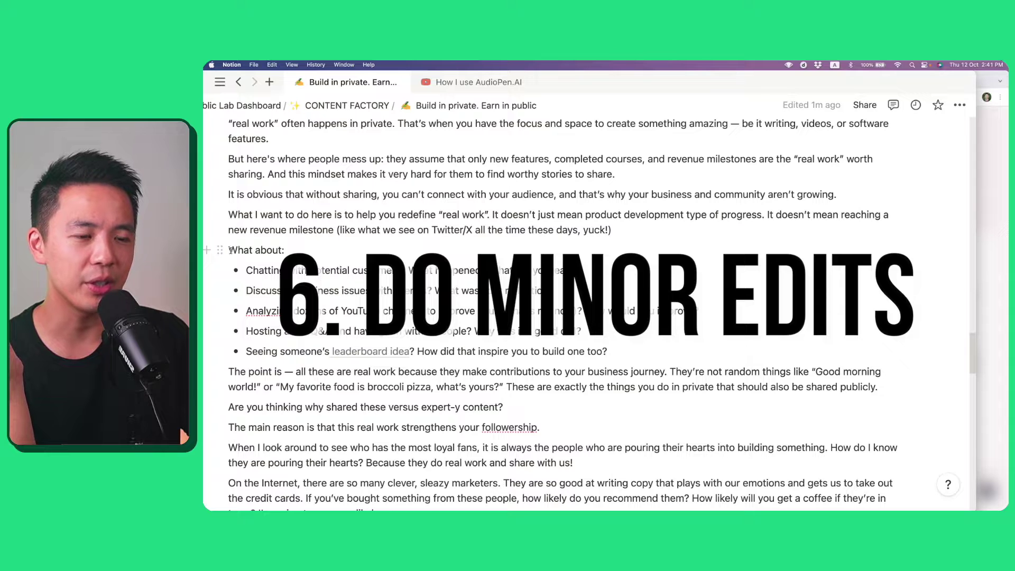
left_click_drag(228, 250, 608, 350)
left_click(608, 350)
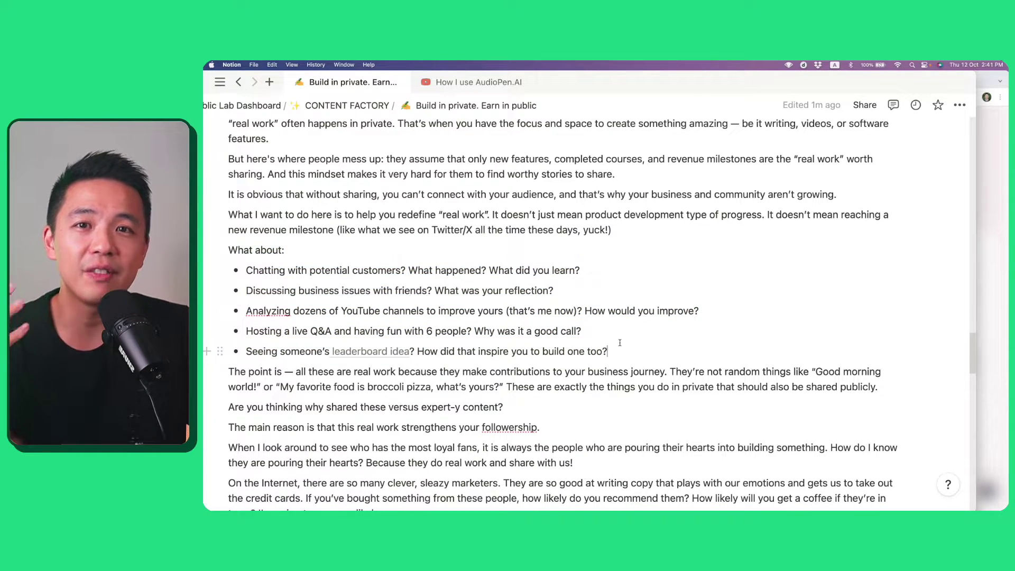
- Highlight the Writing section's opening line, then return to the AudioPen note in Chrome
scroll(618, 341, "down", 10)
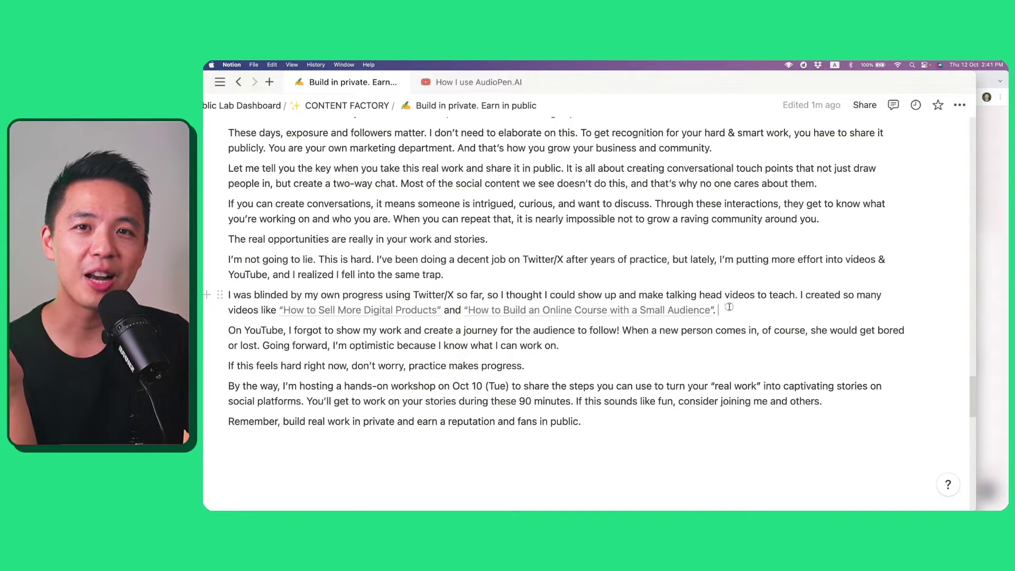
left_click_drag(719, 309, 461, 308)
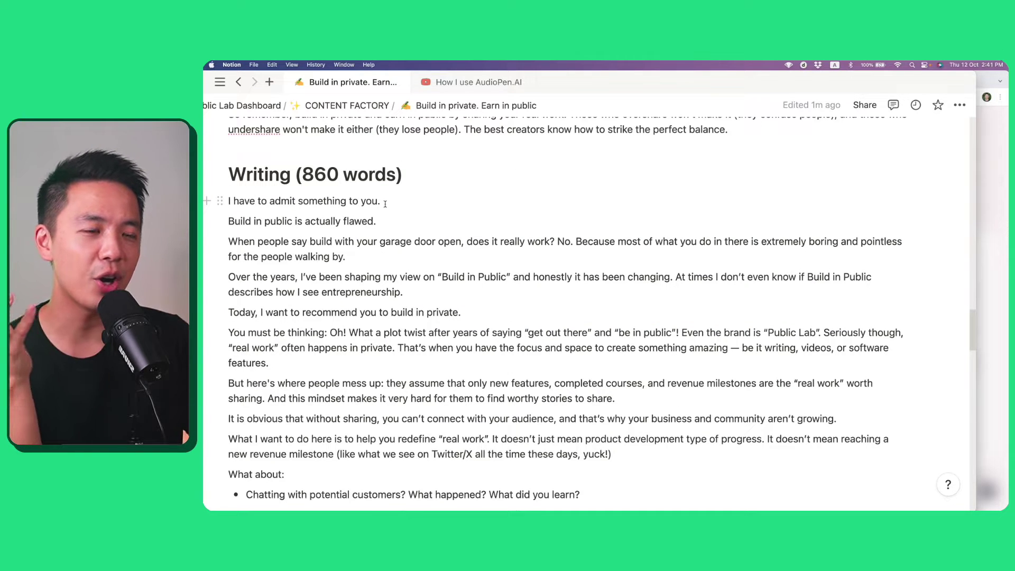
left_click_drag(380, 201, 223, 202)
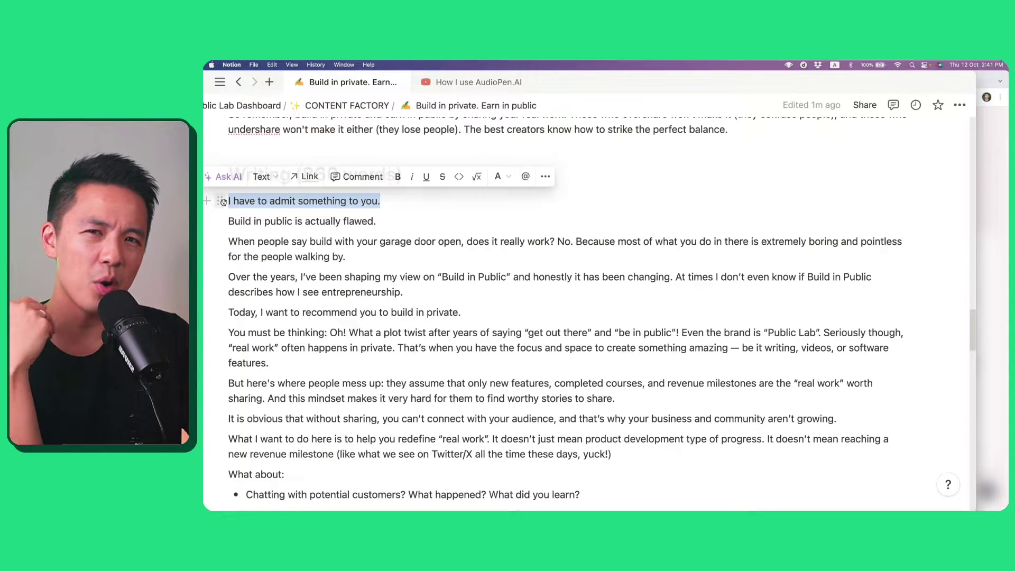
left_click(399, 200)
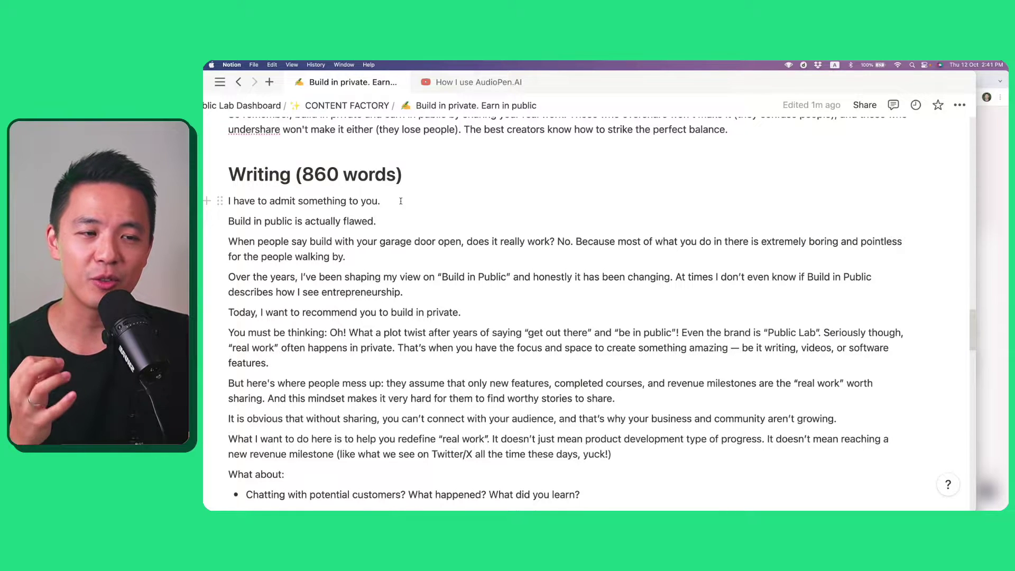
scroll(401, 200, "down", 1)
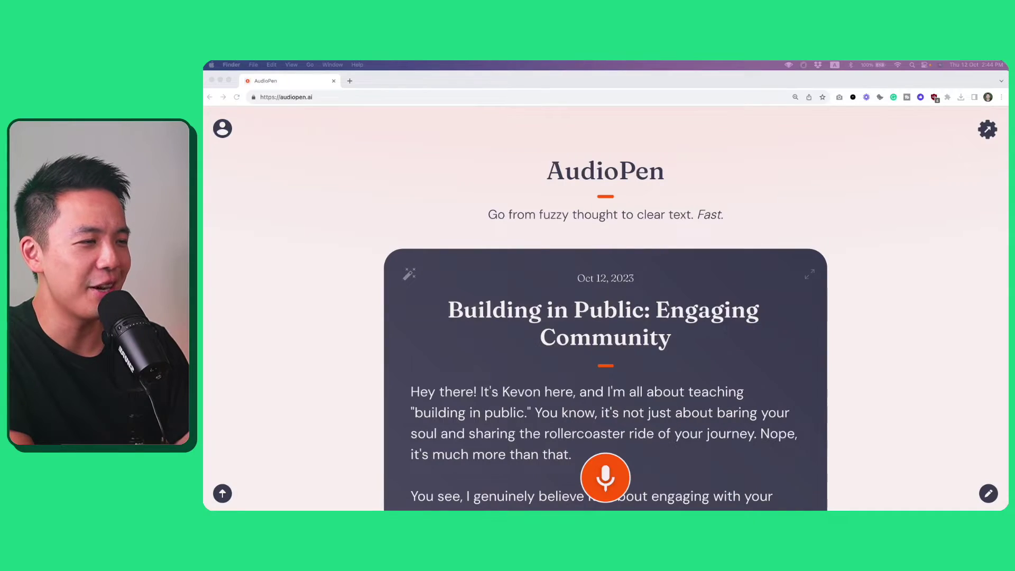
left_click(867, 226)
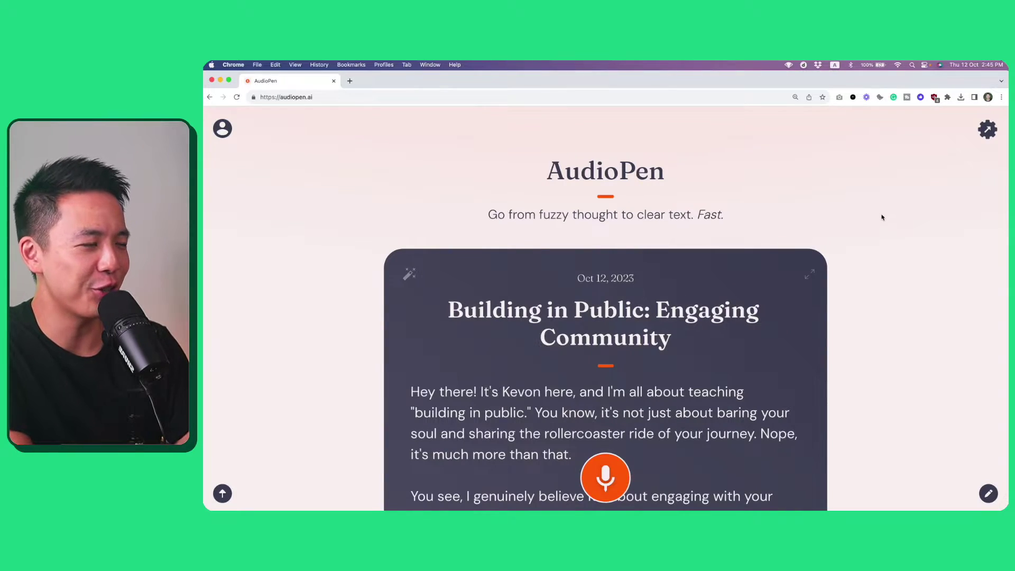
- Scroll through AudioPen's Prime Settings, reviewing the Rewrite Level restructuring description
left_click(987, 131)
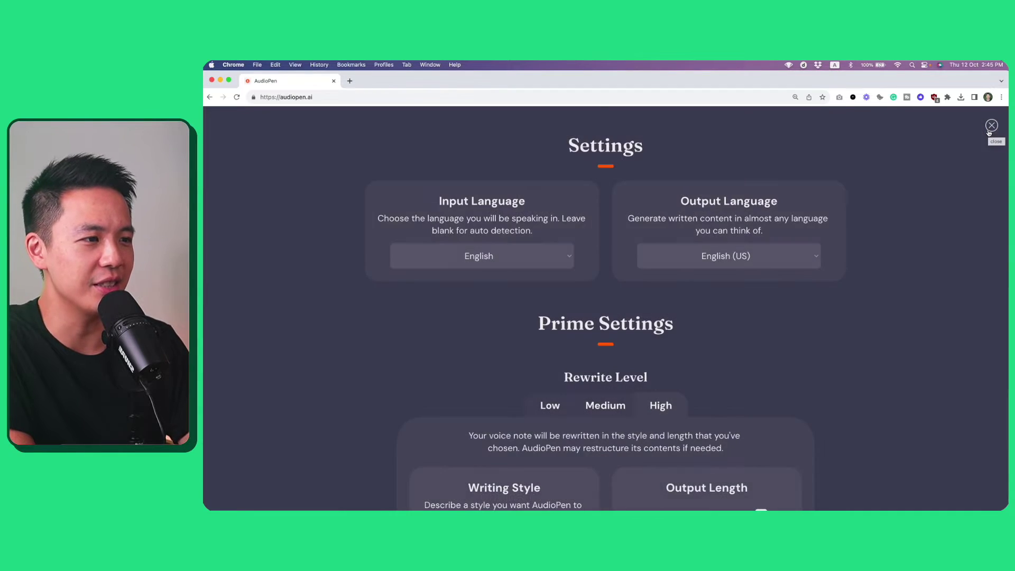
scroll(575, 186, "down", 3)
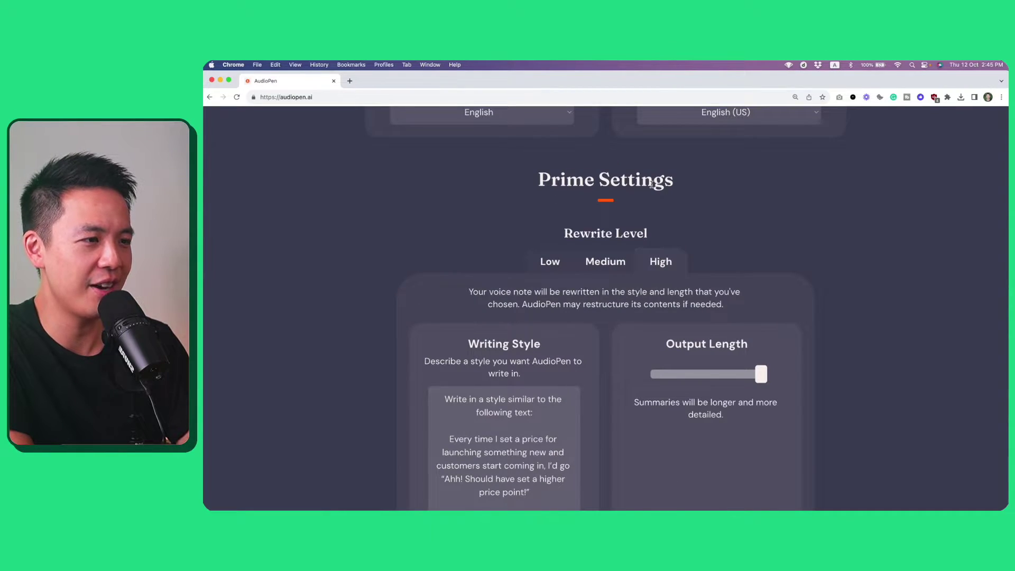
scroll(861, 217, "down", 1)
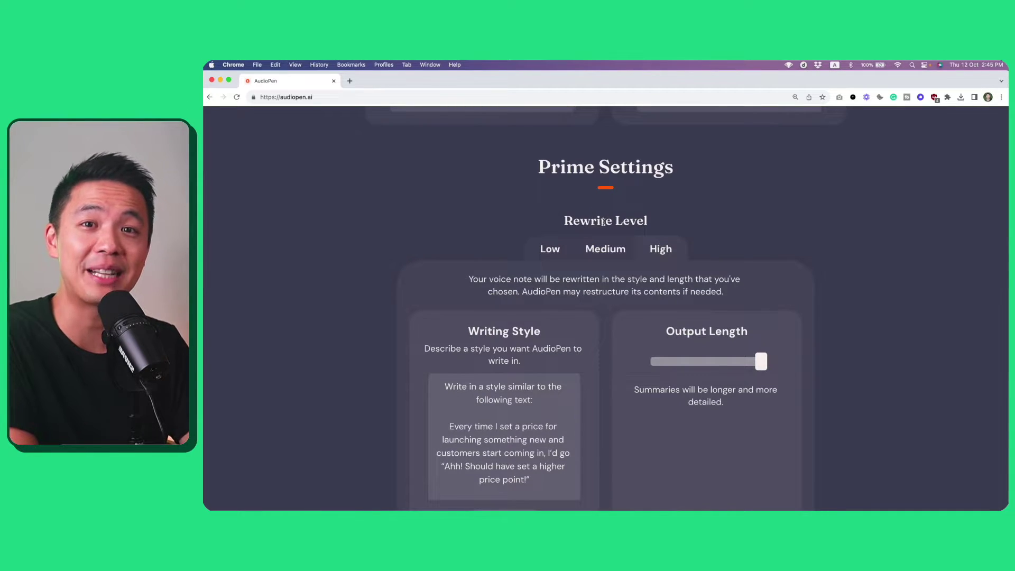
scroll(556, 237, "down", 1)
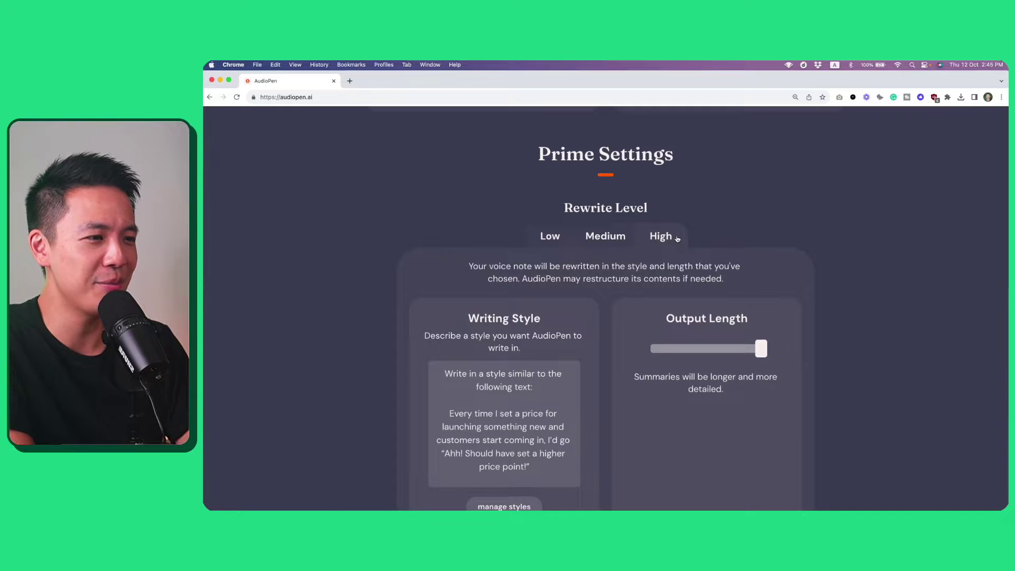
scroll(660, 237, "down", 3)
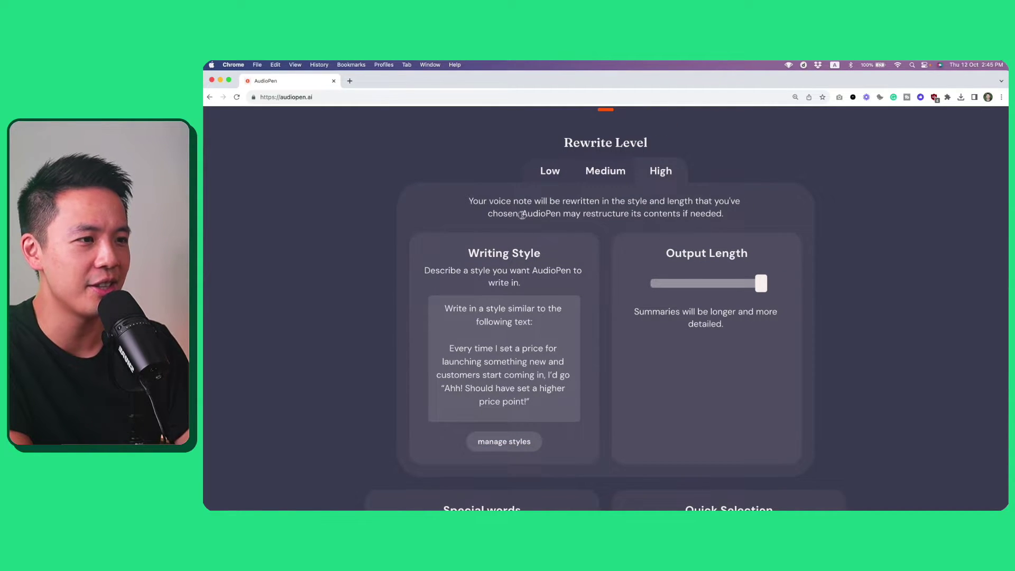
left_click_drag(522, 214, 732, 216)
left_click(731, 217)
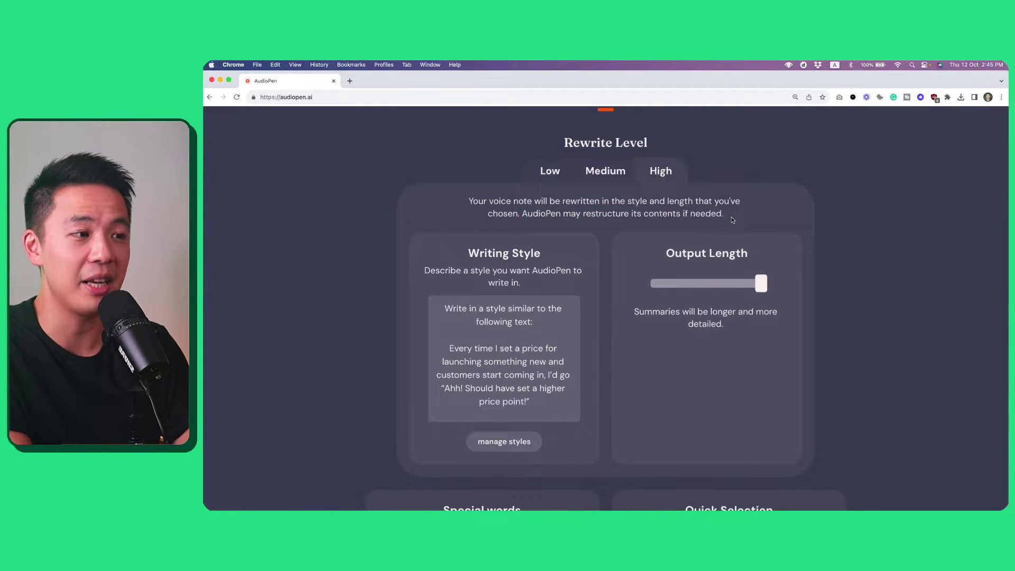
scroll(709, 230, "down", 2)
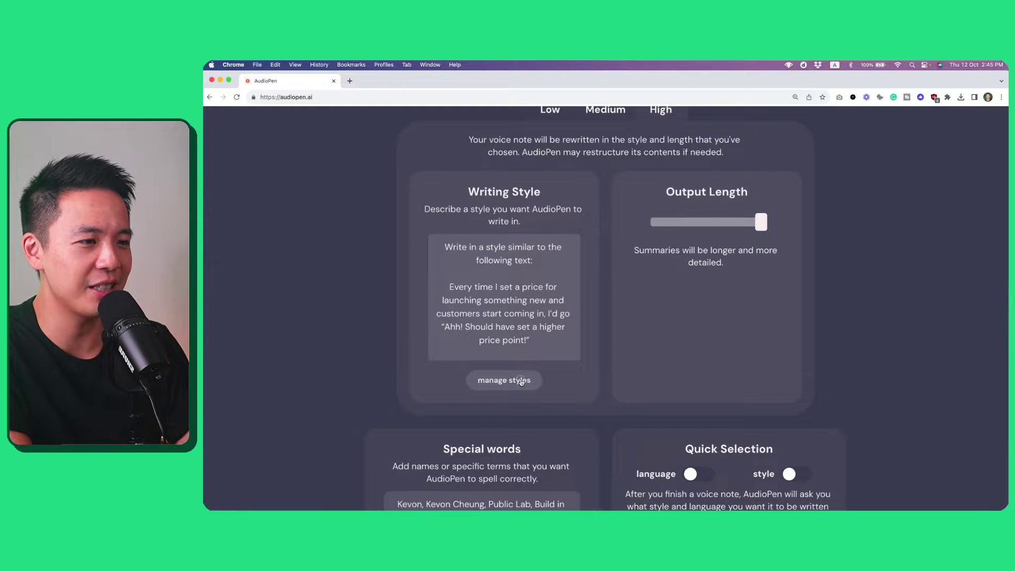
left_click(520, 381)
scroll(520, 378, "down", 3)
scroll(378, 318, "down", 5)
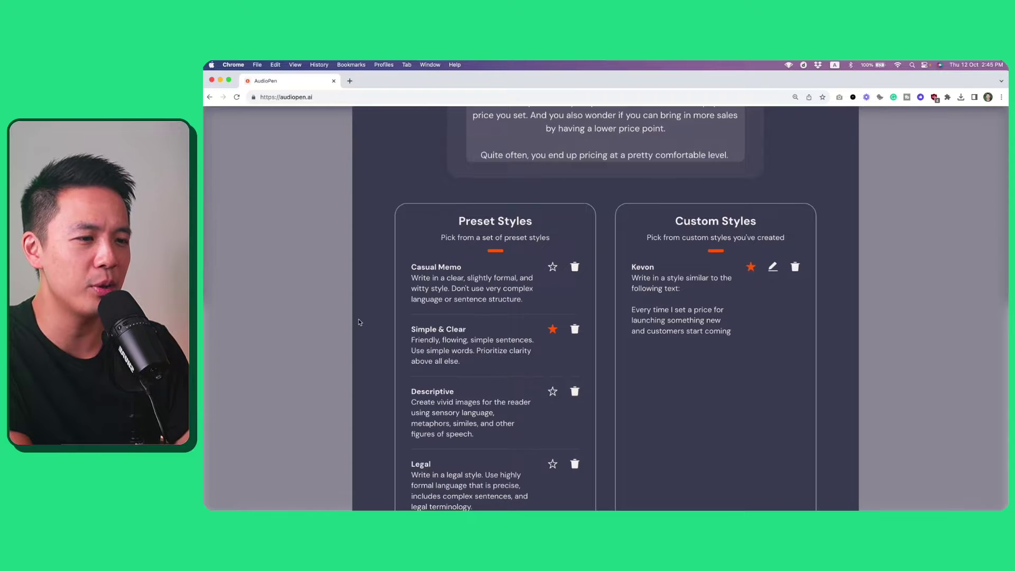
scroll(375, 319, "down", 1)
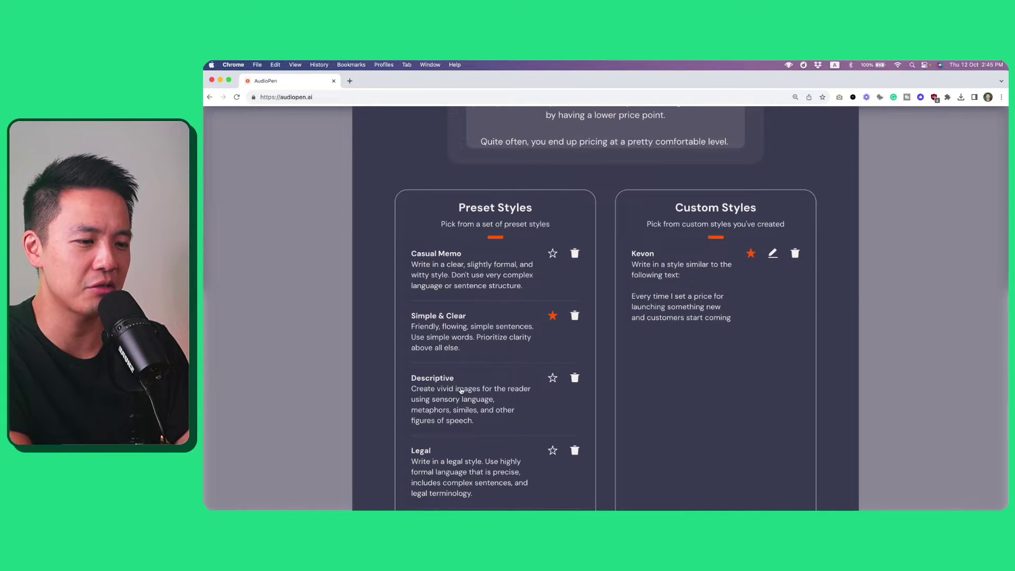
scroll(448, 453, "down", 5)
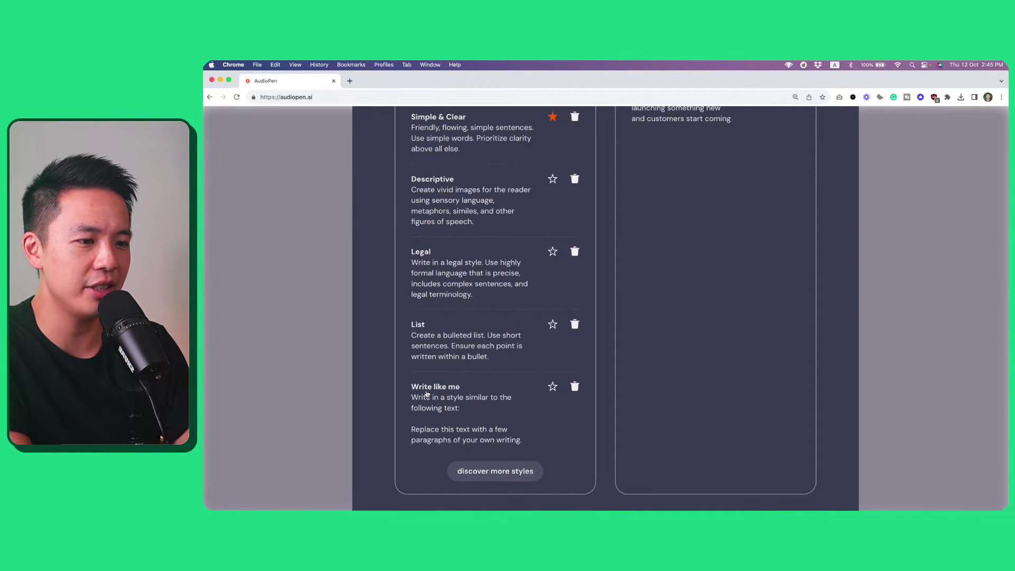
left_click(516, 472)
left_click_drag(514, 259, 544, 229)
left_click(704, 361)
left_click(556, 270)
scroll(555, 270, "up", 5)
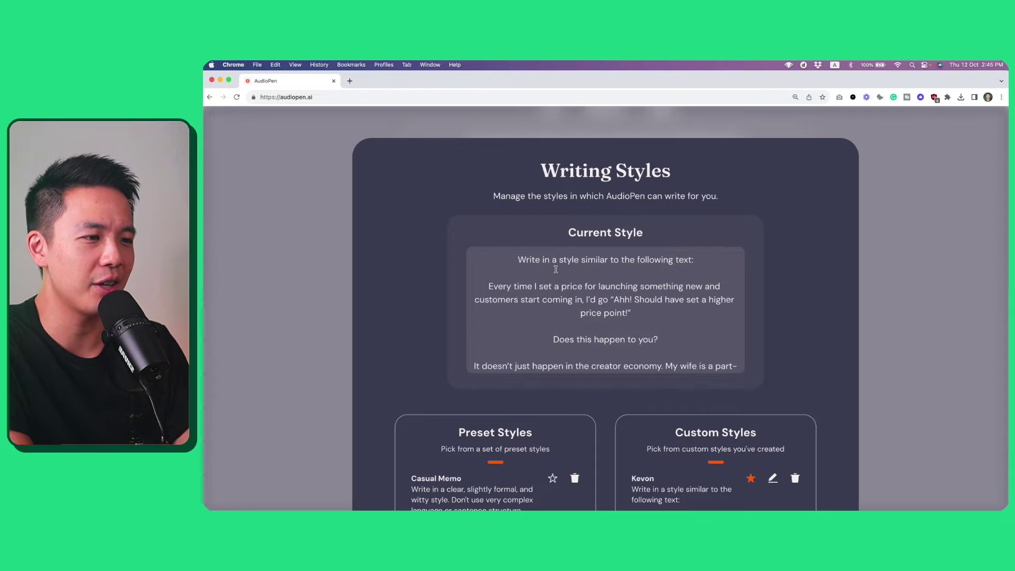
left_click_drag(714, 263, 499, 258)
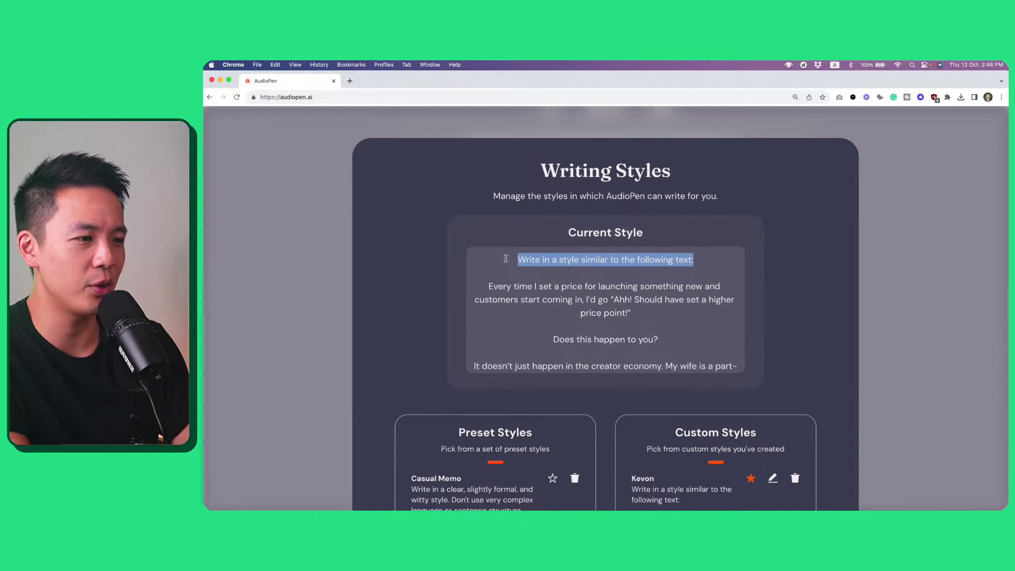
left_click(505, 258)
left_click_drag(485, 286, 612, 303)
left_click(612, 301)
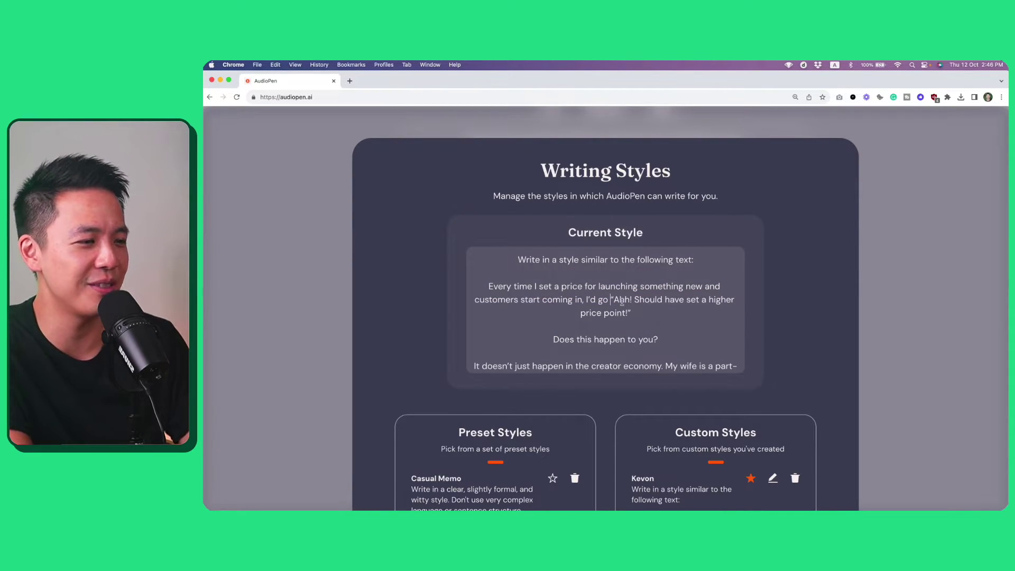
scroll(666, 297, "down", 2)
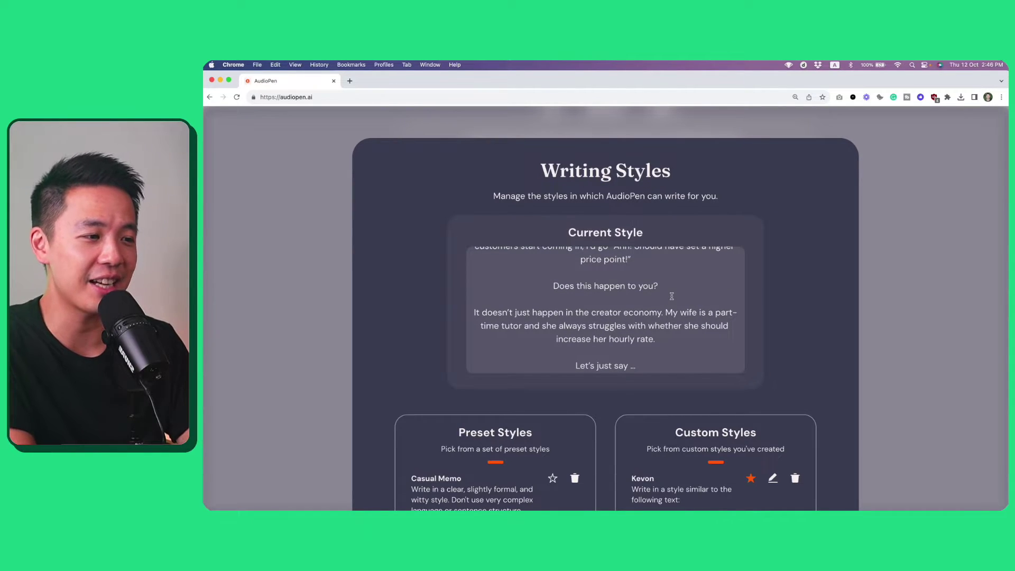
scroll(910, 286, "down", 4)
left_click(910, 286)
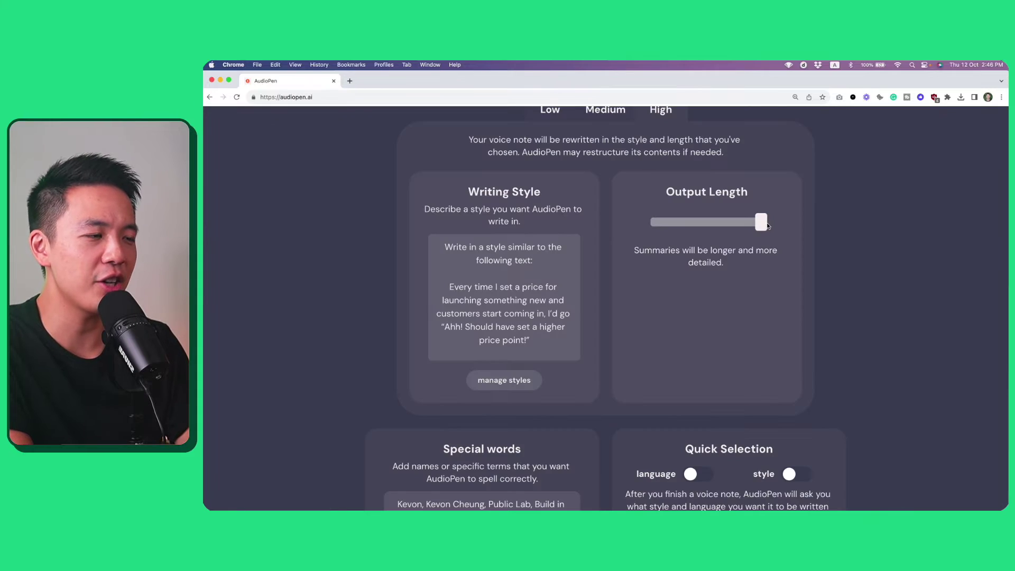
- Nudge Output Length toward shorter, review the Special words list, and open Manage folders
mouse_move(763, 224)
left_mouse_down()
mouse_move(654, 226)
mouse_move(771, 229)
left_mouse_up()
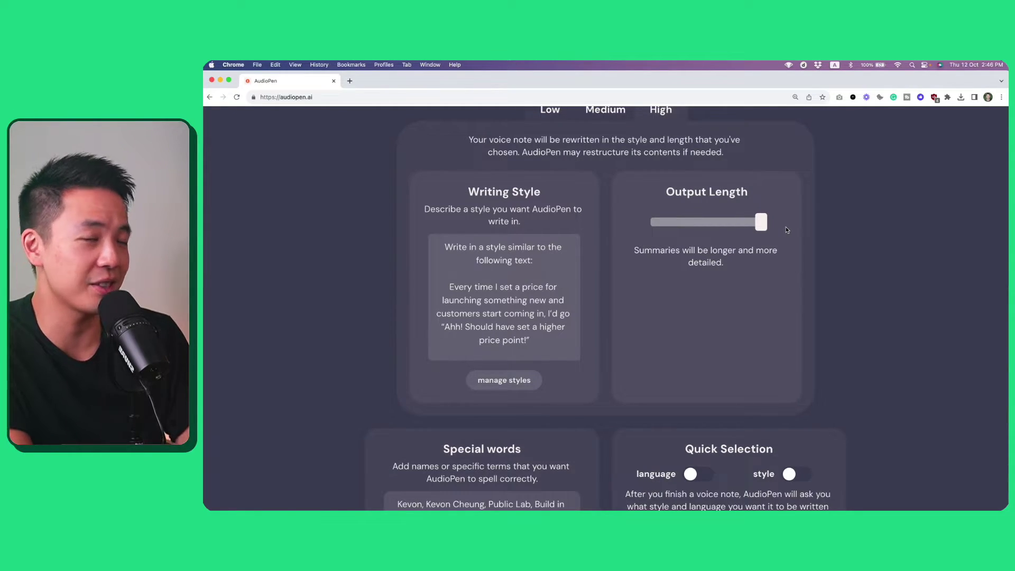
scroll(845, 236, "down", 5)
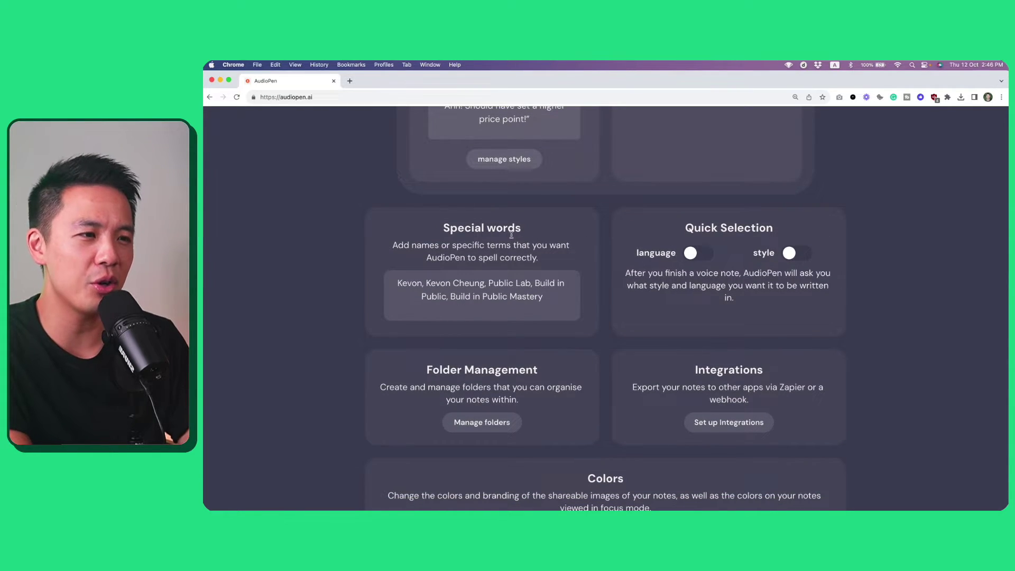
scroll(522, 266, "down", 1)
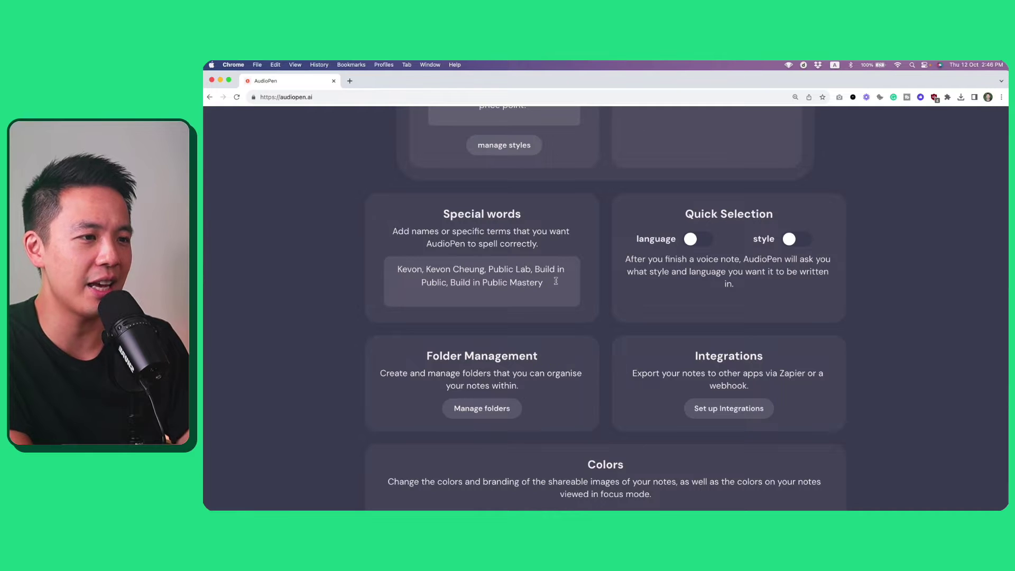
left_click_drag(559, 281, 390, 267)
left_click(453, 276)
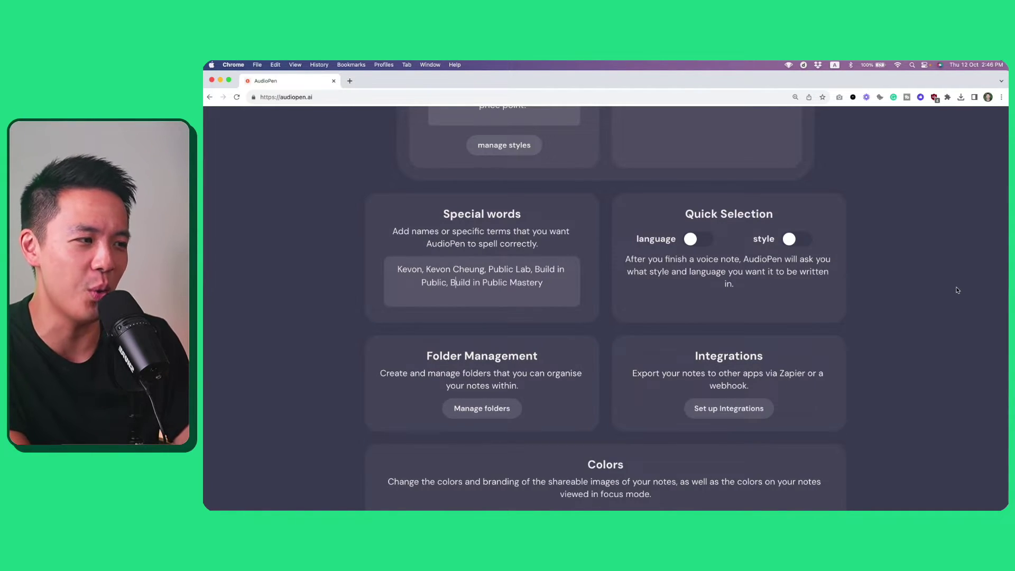
scroll(735, 329, "down", 2)
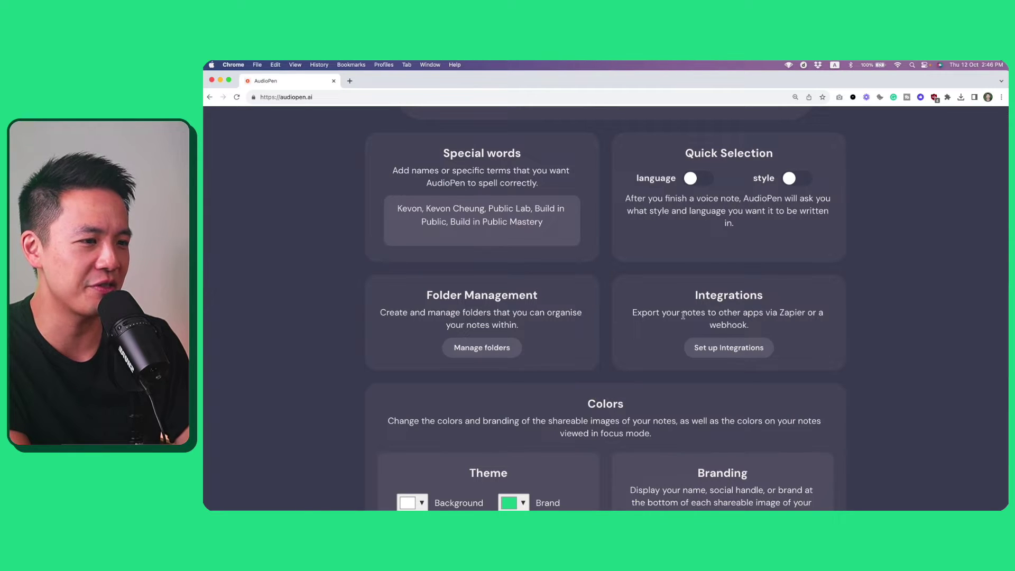
left_click(479, 348)
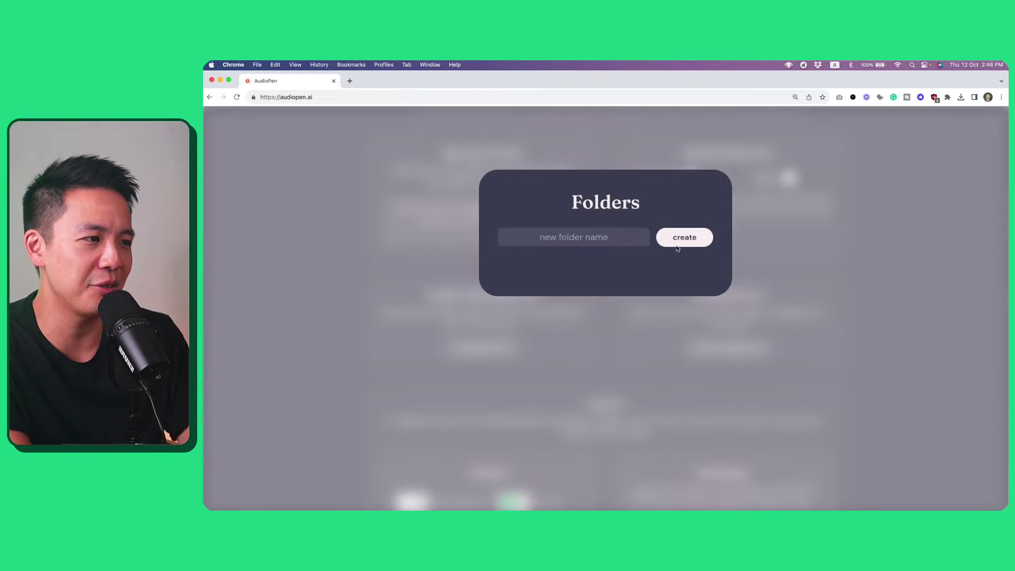